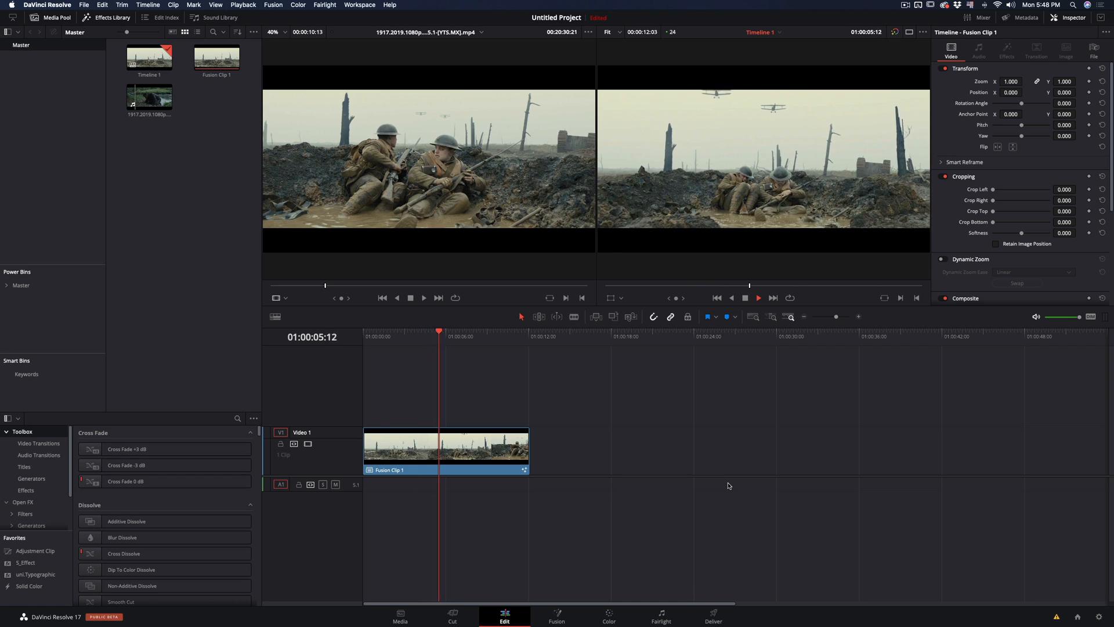
Bring up the context menu for Fusion Clip 1 on the timeline
right_click(464, 454)
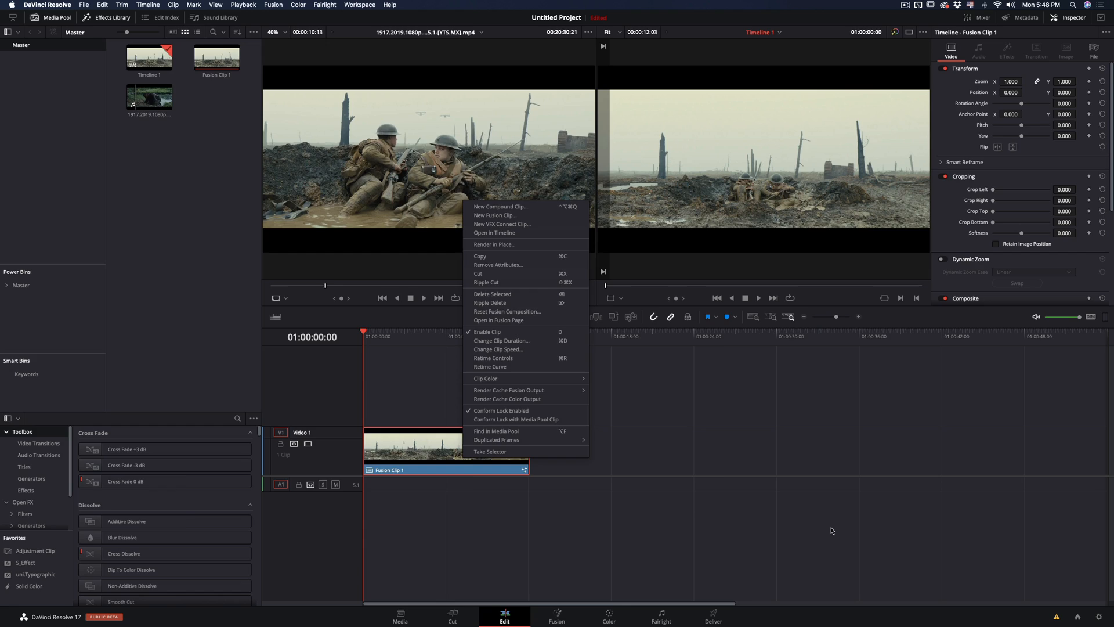
Open the clip in Fusion, space out MediaIn1 and MediaOut1, and add BrightnessContrast1
click(498, 320)
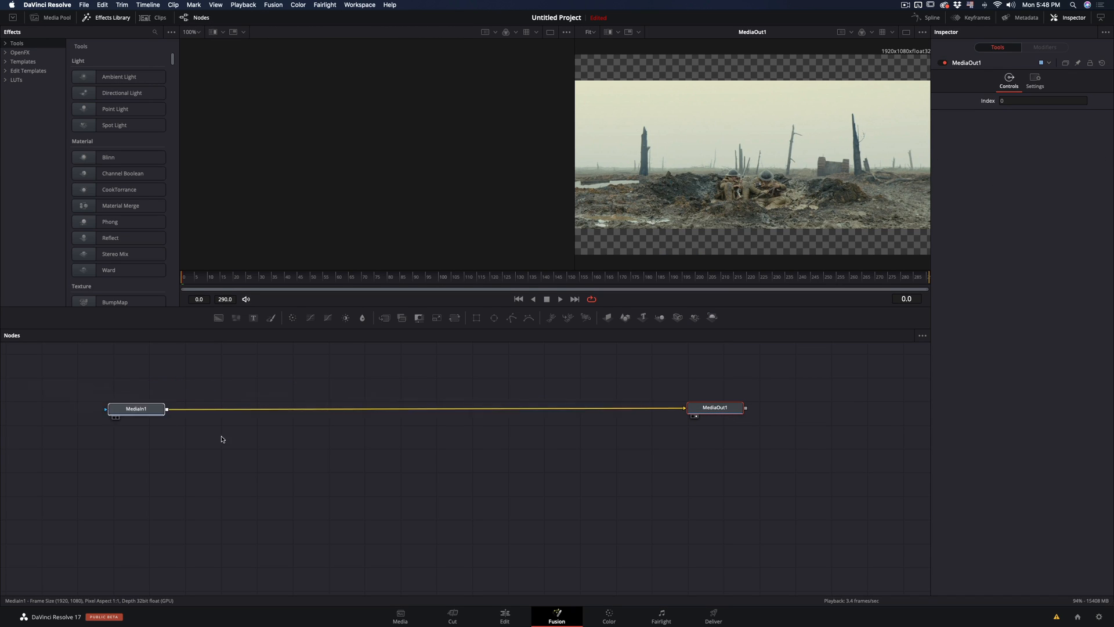
drag(135, 408, 240, 418)
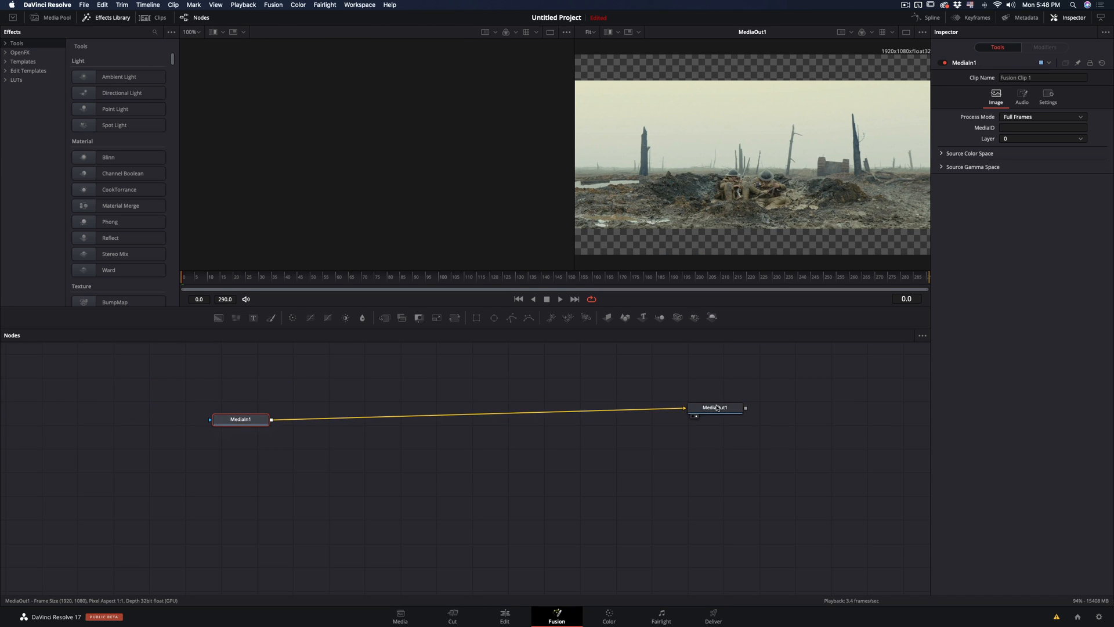
drag(716, 408, 728, 418)
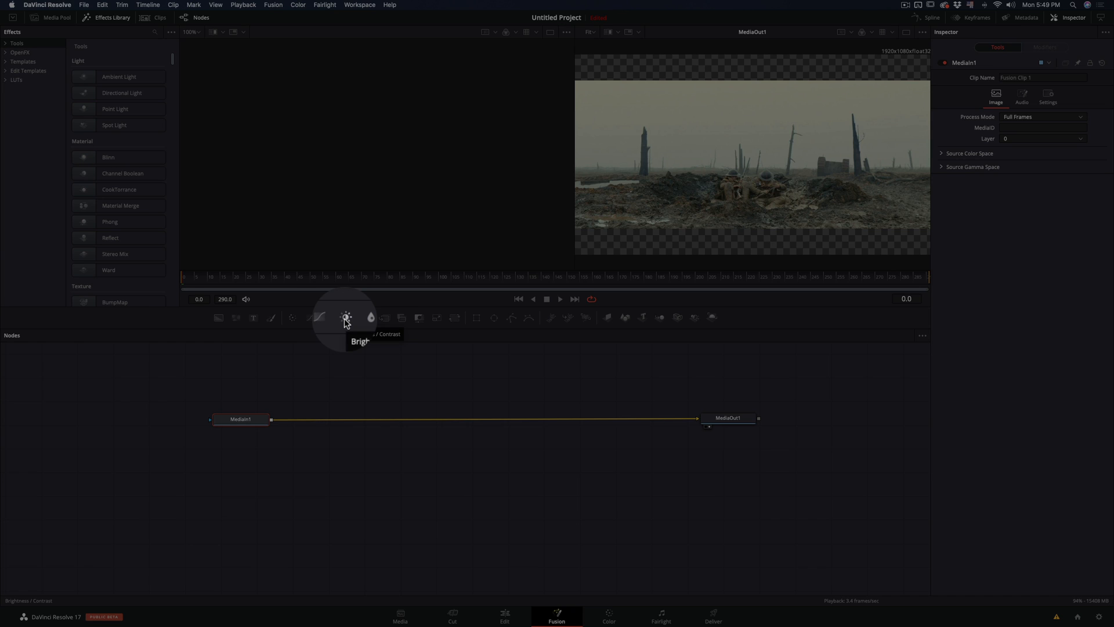
click(346, 318)
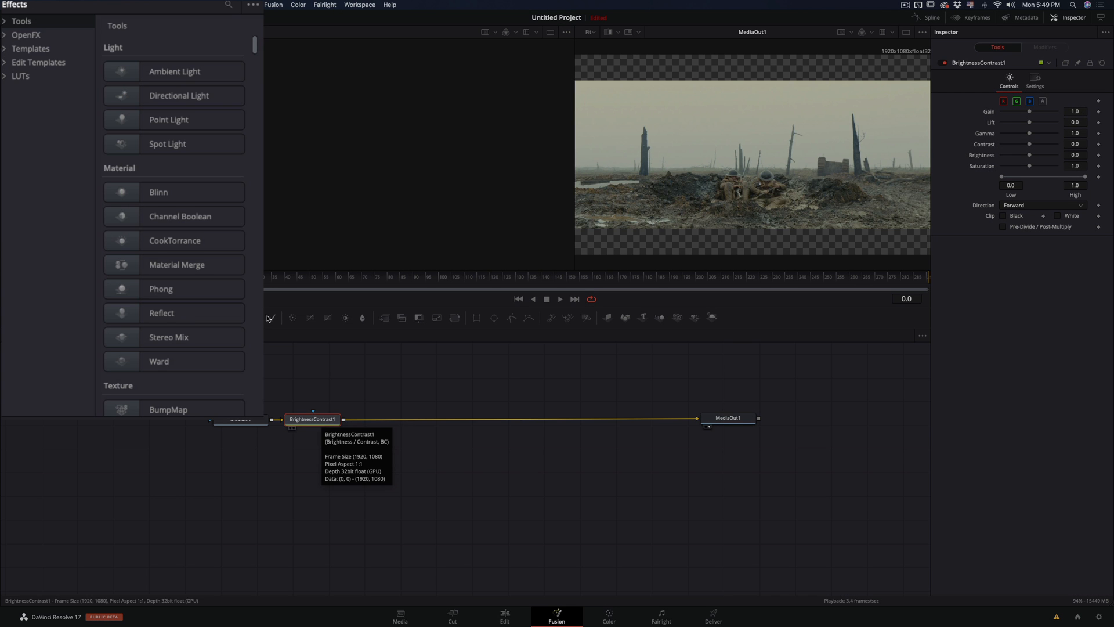
Insert the Looks > Posterize template after BrightnessContrast1, then add BrightnessContrast2 and Merge1
click(28, 49)
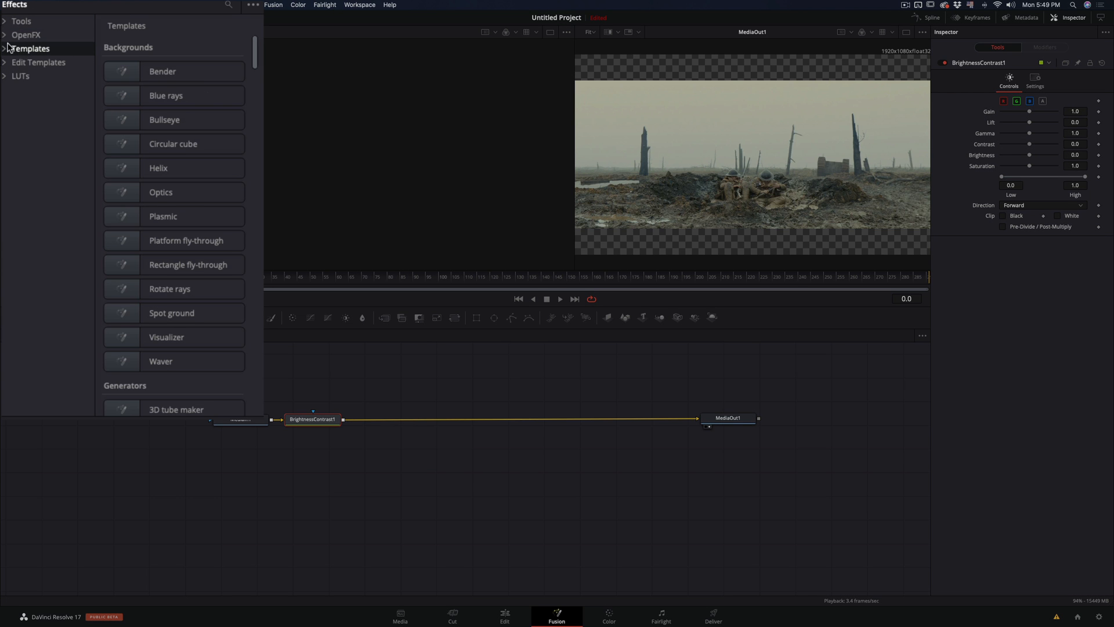
click(6, 49)
click(35, 131)
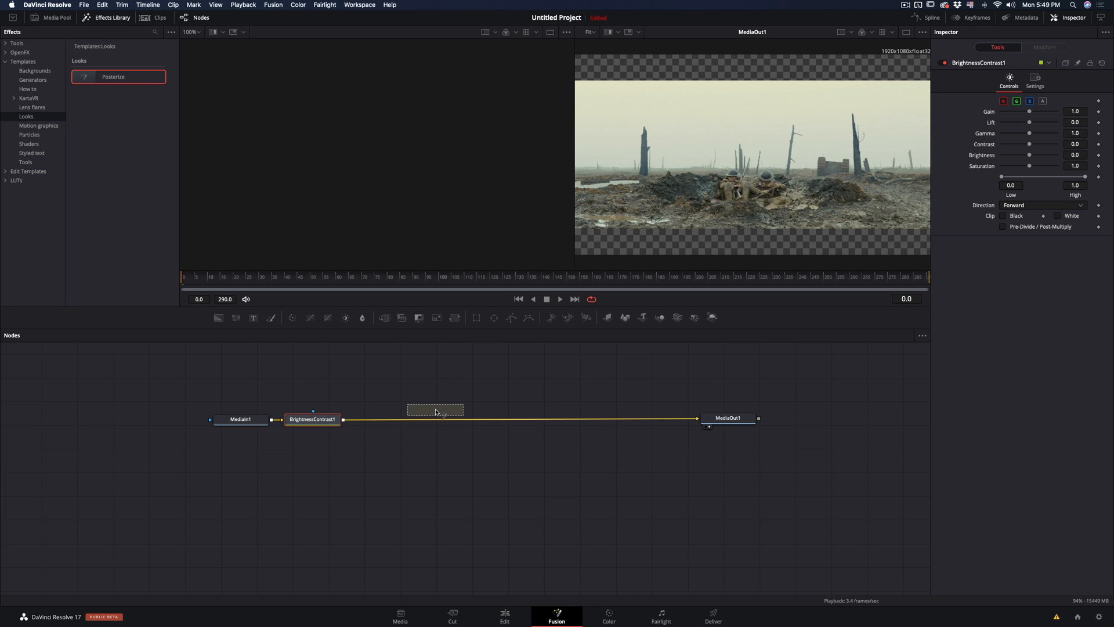
drag(113, 77, 424, 422)
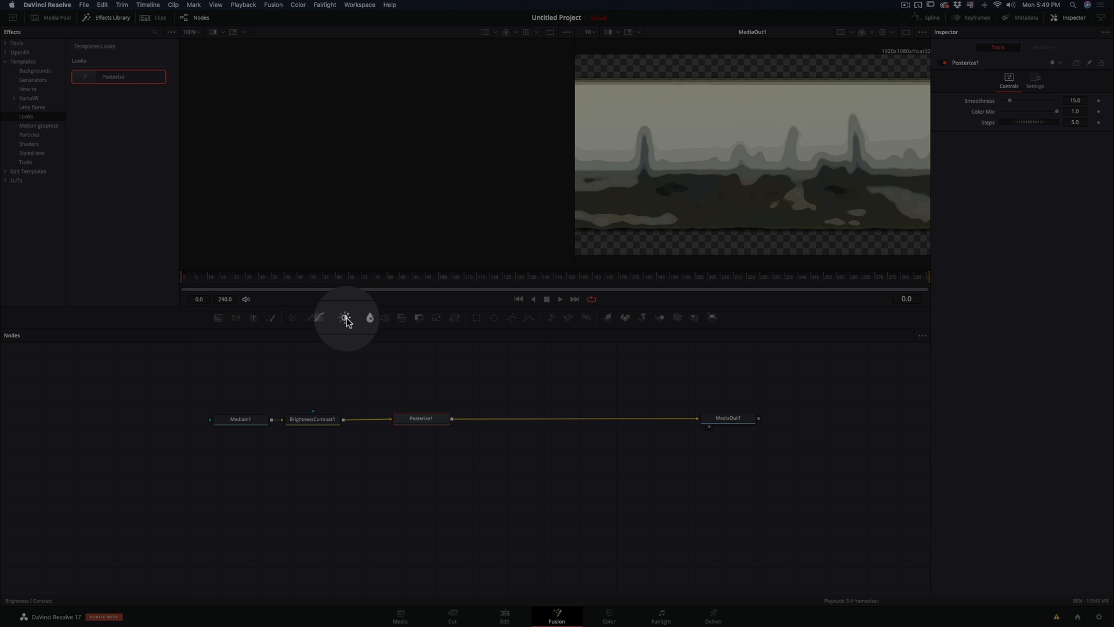
click(346, 319)
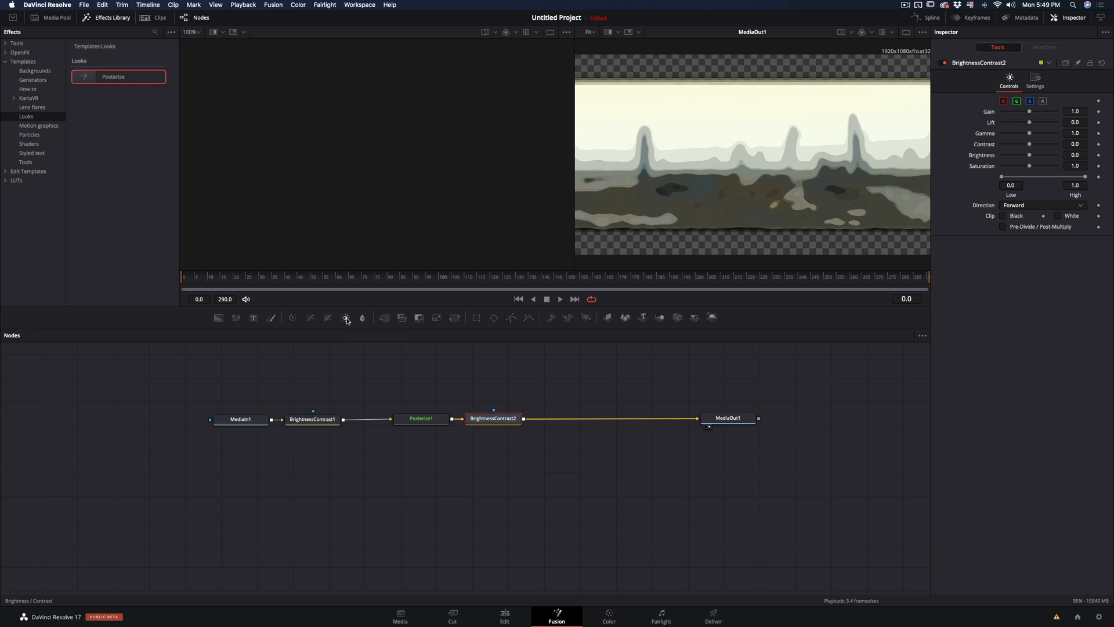
click(385, 318)
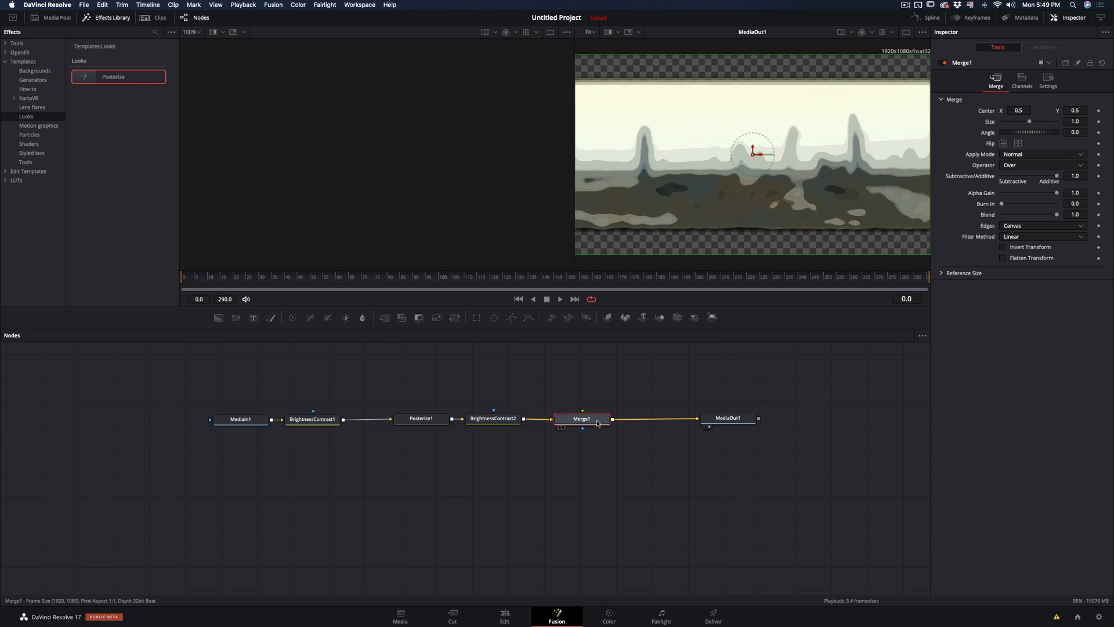
Add Edge Detect, Luma Keyer and Invert Color nodes via the tool search
click(314, 384)
key(shift+space)
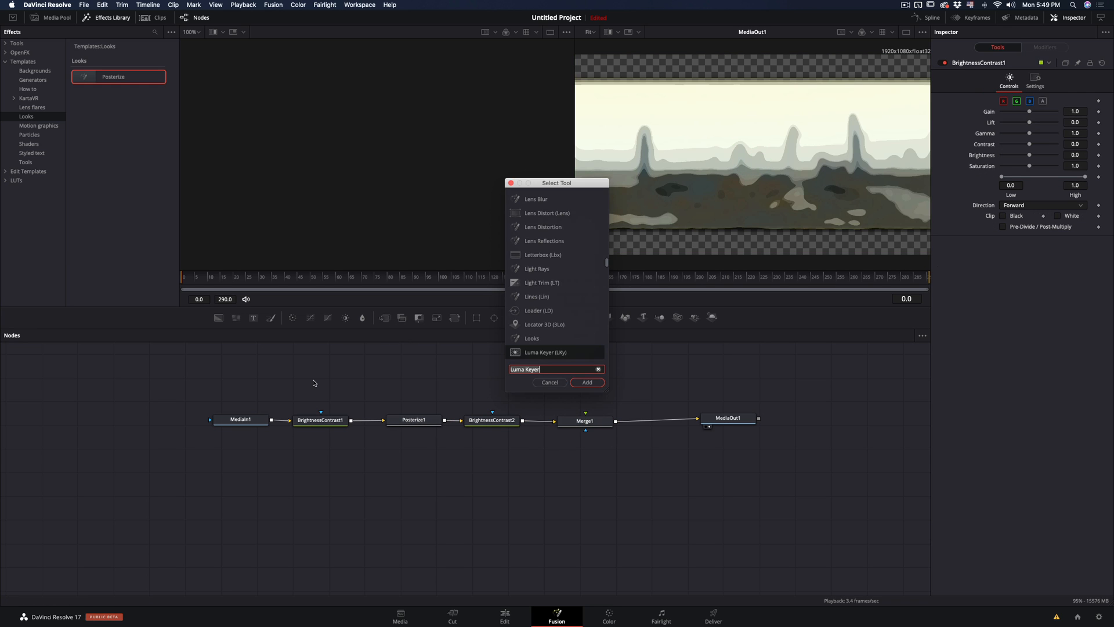
text(edge)
double_click(532, 154)
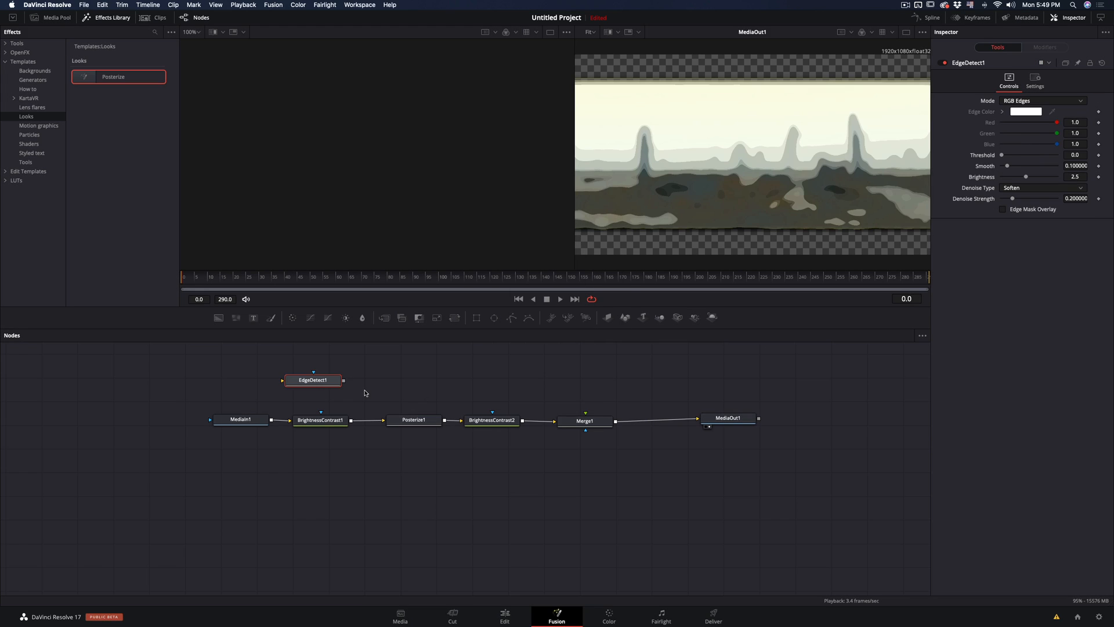
key(shift+space)
text(luma keyer)
key(Return)
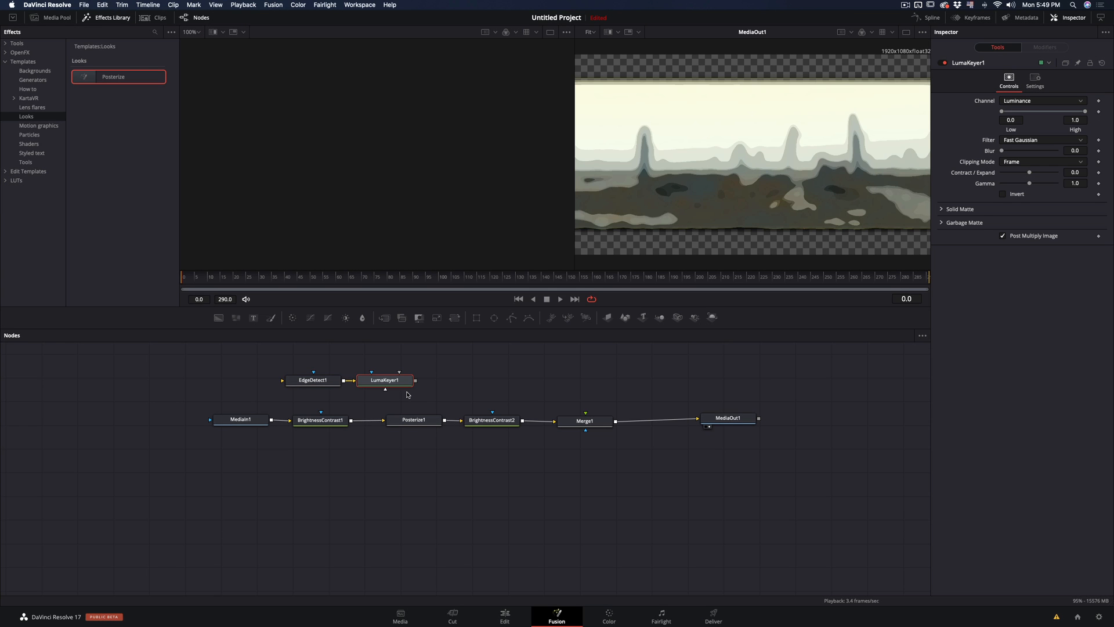
key(shift+space)
text(invert)
key(Return)
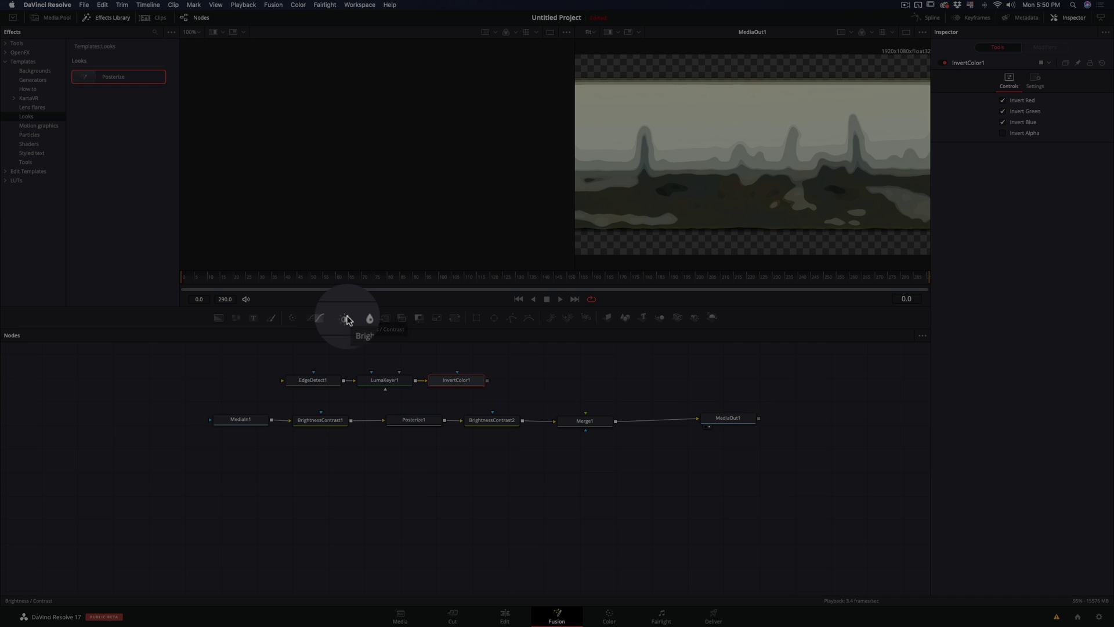
Add BrightnessContrast3 into Merge1's foreground and connect MediaIn1 to EdgeDetect1
click(349, 319)
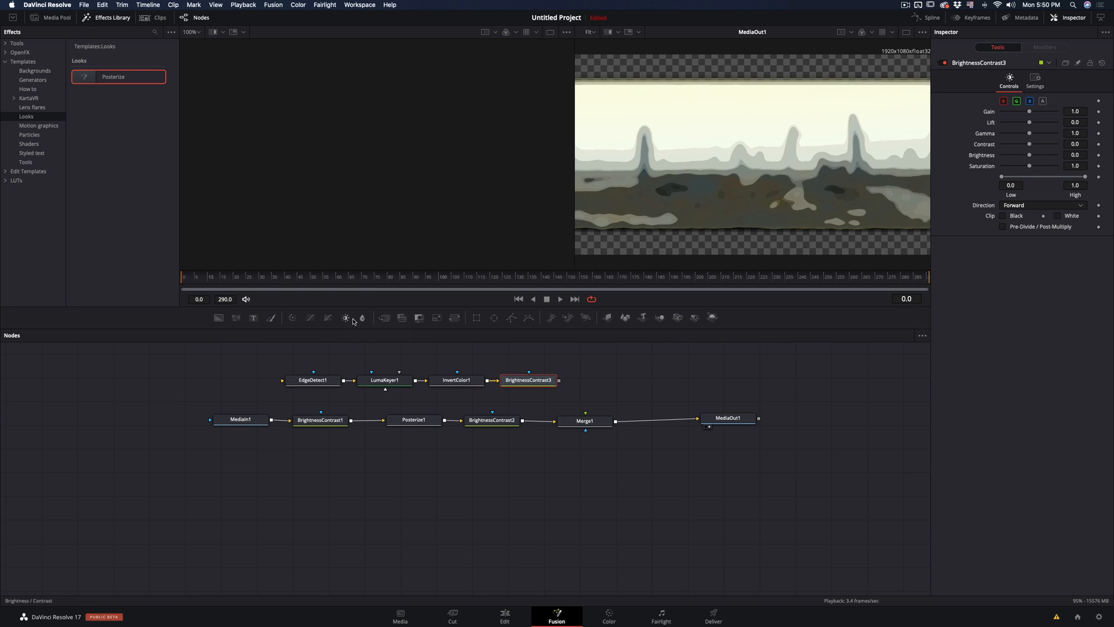
drag(558, 363, 597, 415)
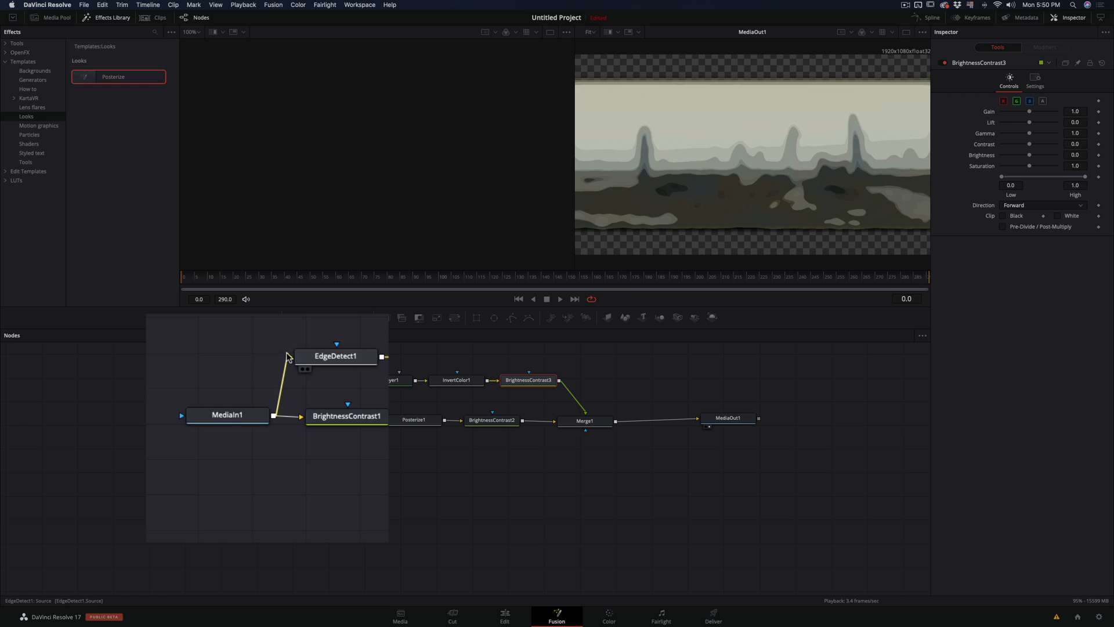
click(288, 358)
click(306, 380)
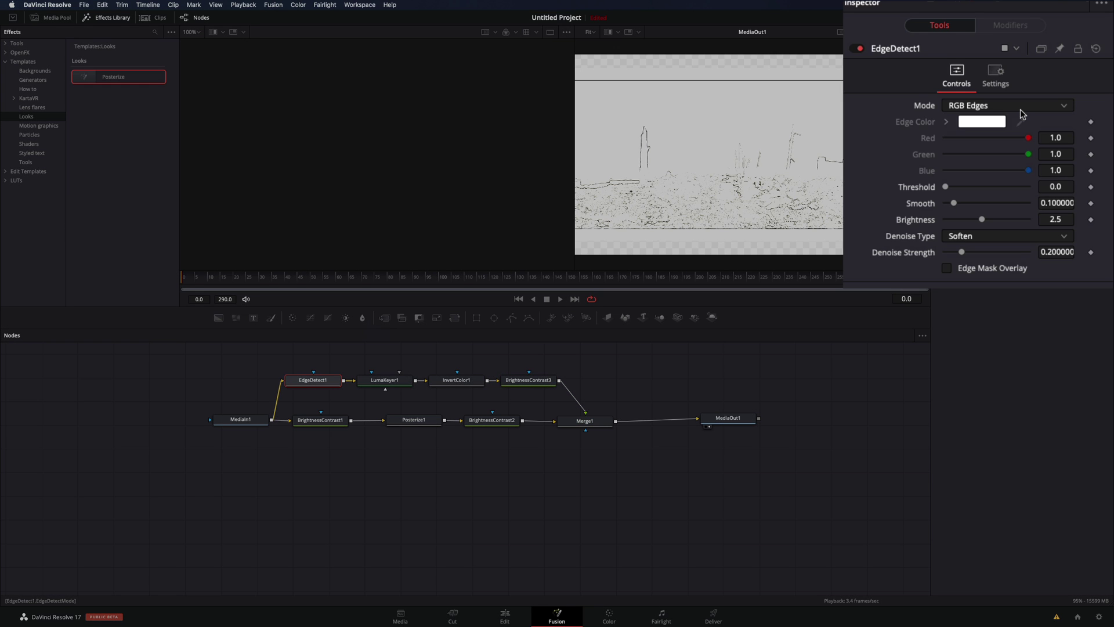
Switch EdgeDetect1 to Grayscale Edges and view LumaKeyer1's output
click(1023, 108)
click(992, 137)
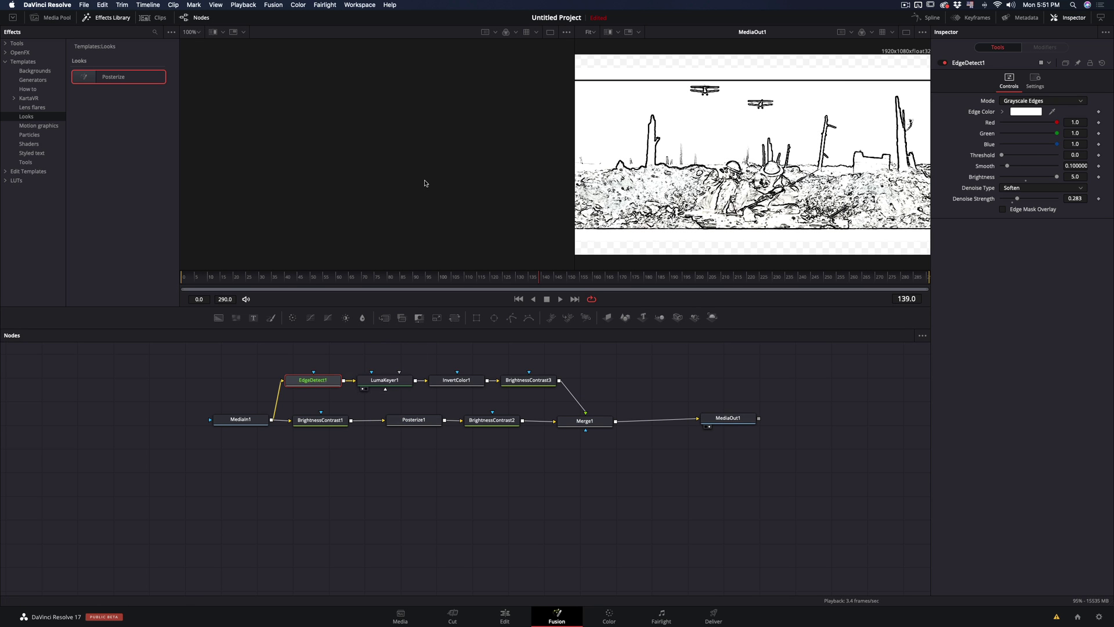
key(1)
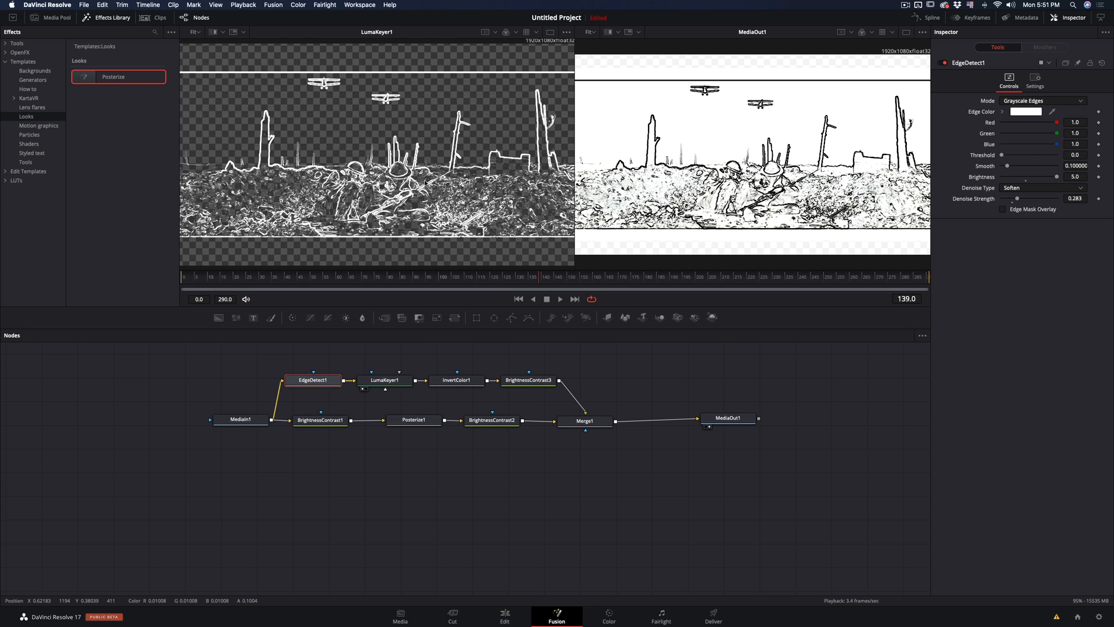
click(384, 381)
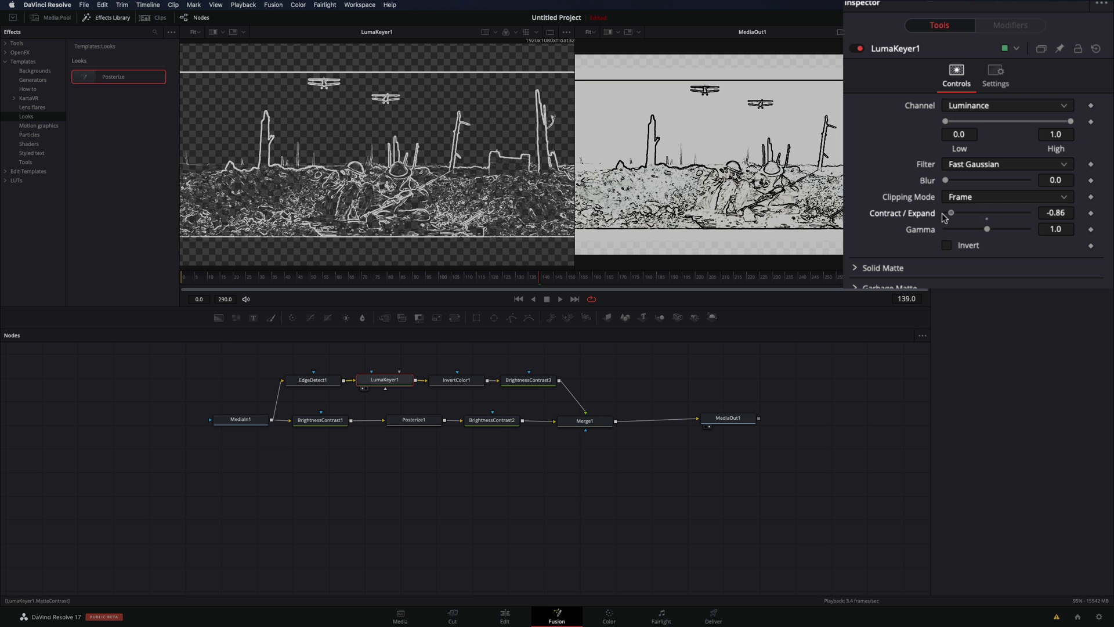
Contract LumaKeyer1's matte, raise gamma, add slight blur and use the Multi-box filter
drag(1031, 172, 1023, 172)
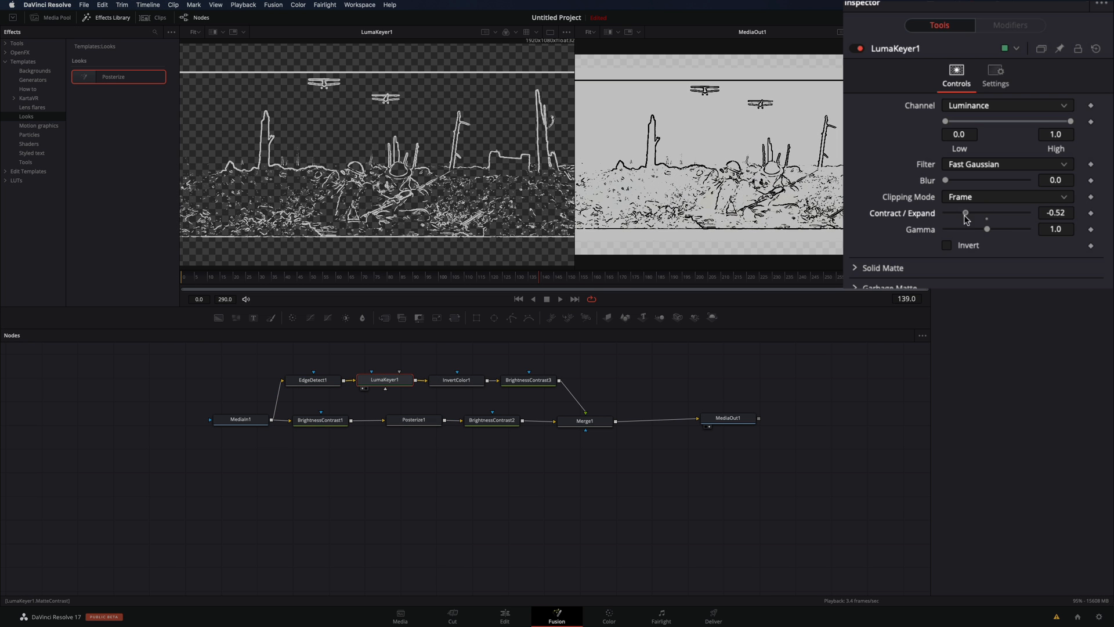
drag(988, 230, 994, 229)
drag(946, 180, 952, 180)
click(1006, 164)
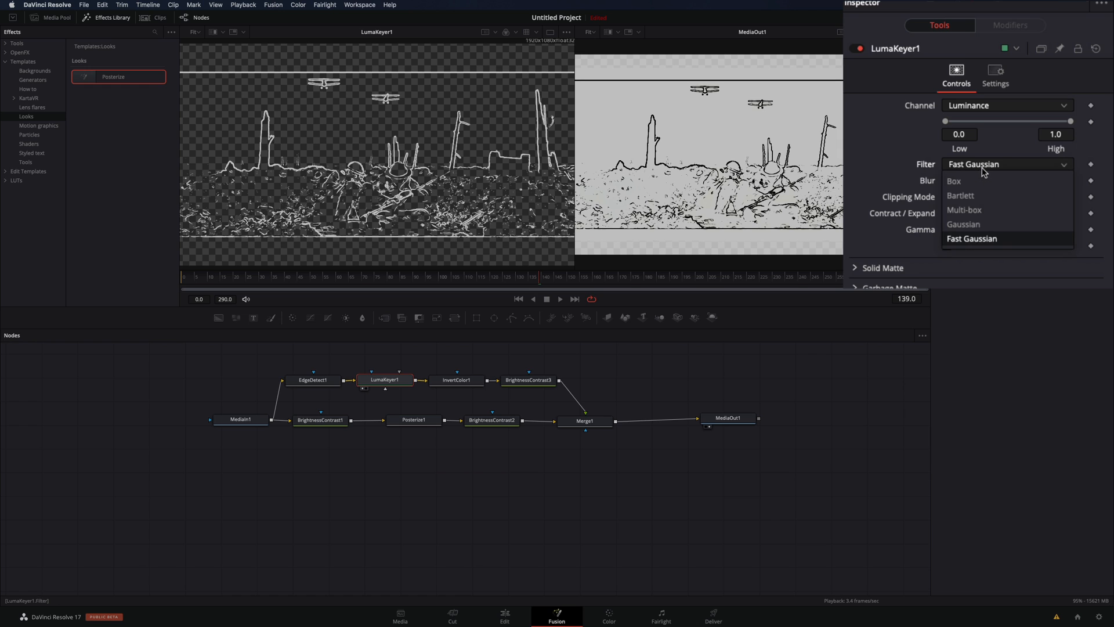
click(976, 197)
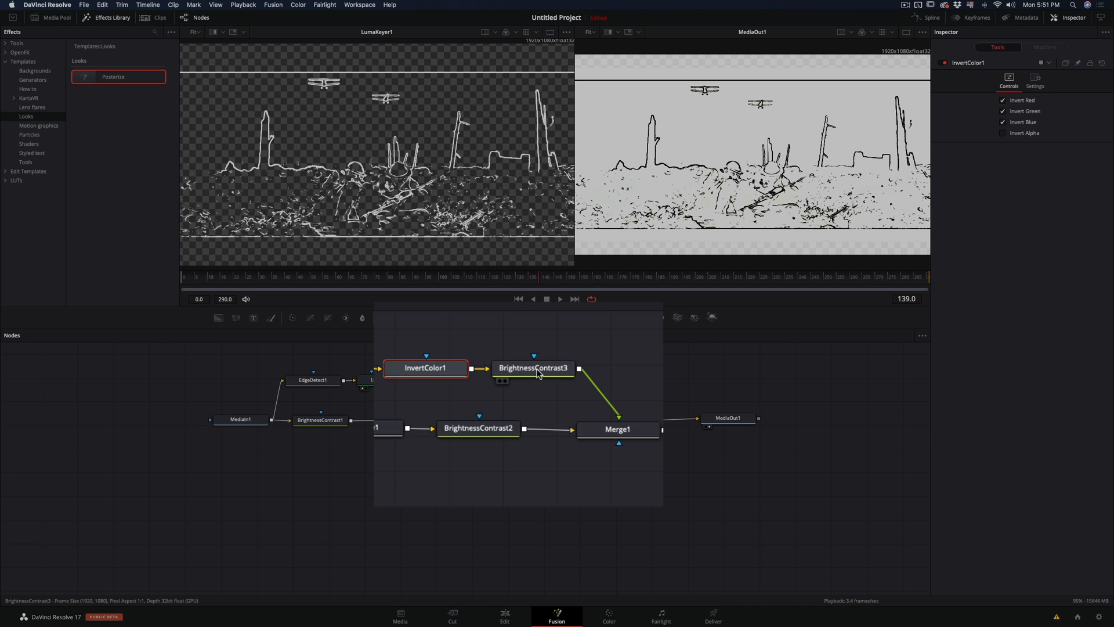
Lower BrightnessContrast3 brightness so colours show and set Posterize1 smoothness to 3
click(539, 373)
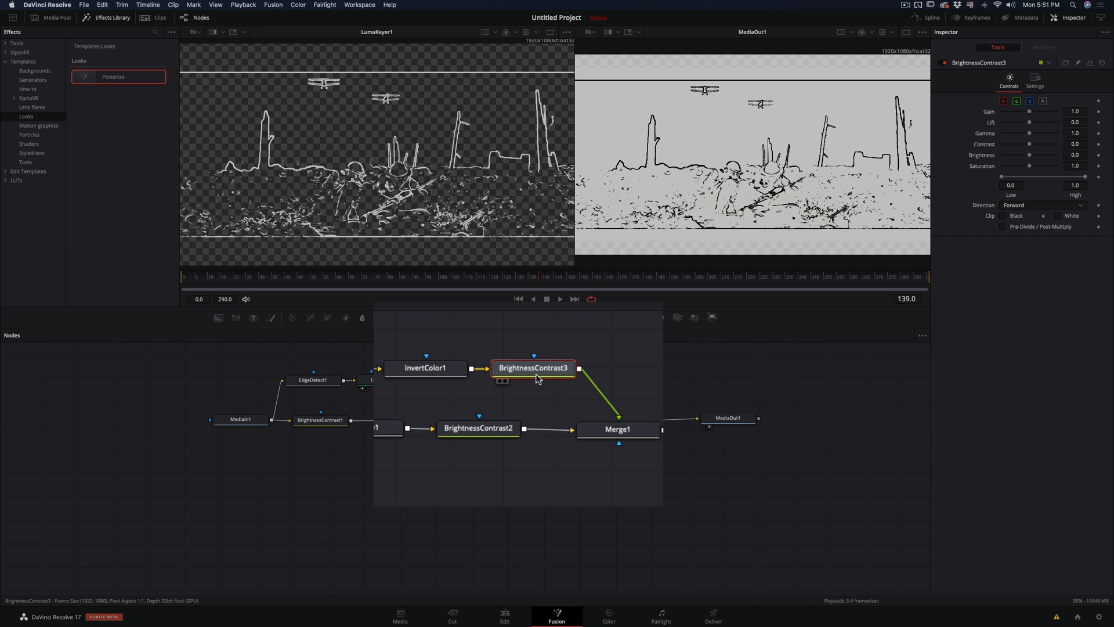
drag(987, 187, 946, 188)
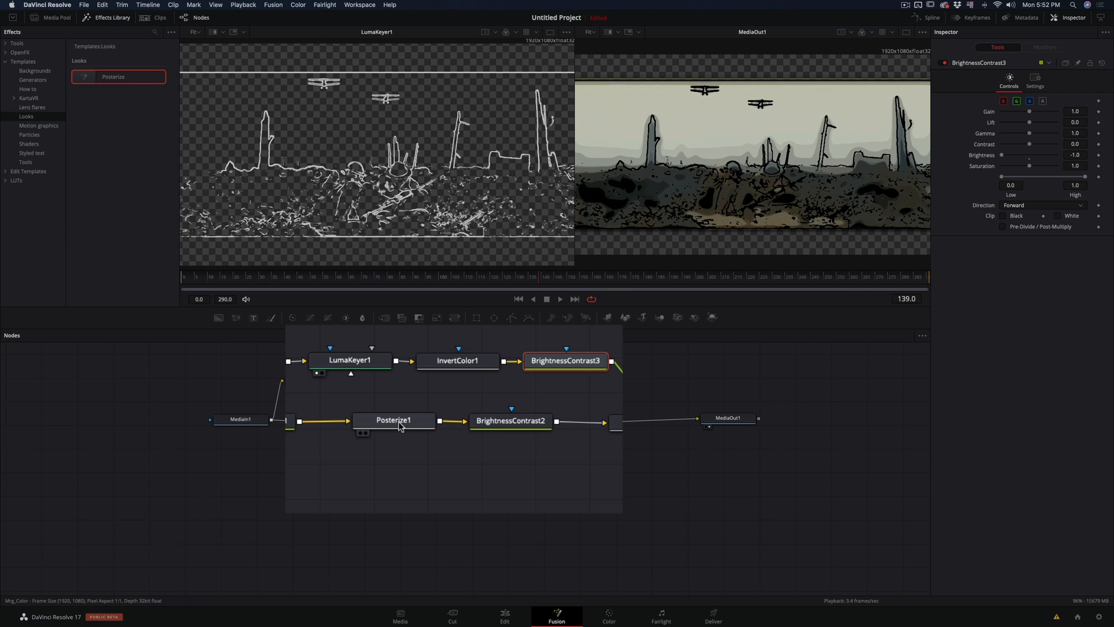
click(400, 425)
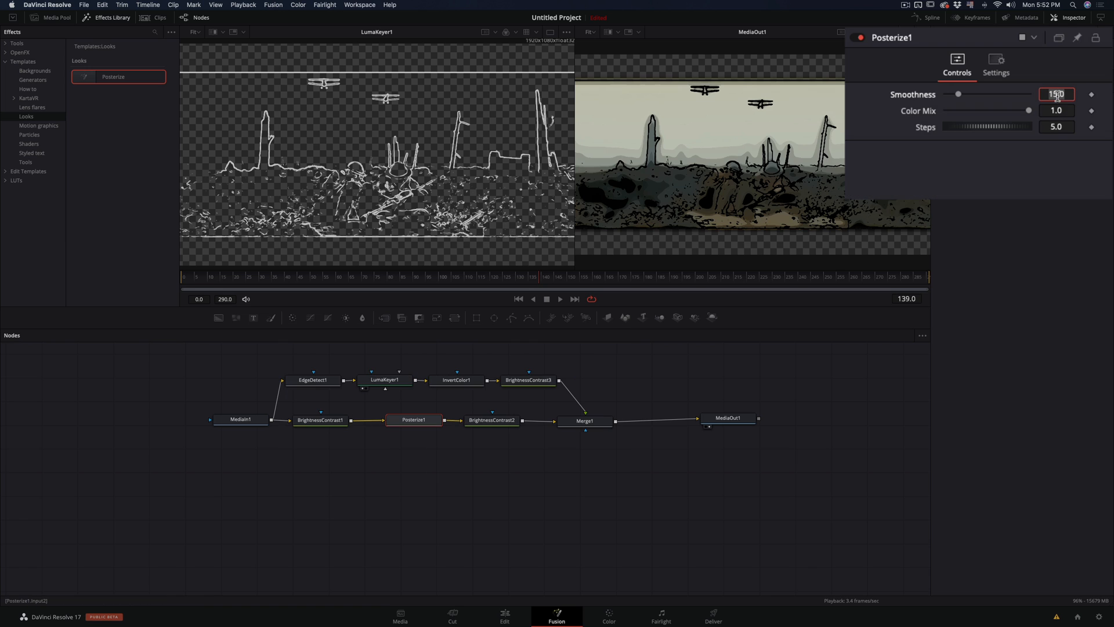
text(3)
key(Return)
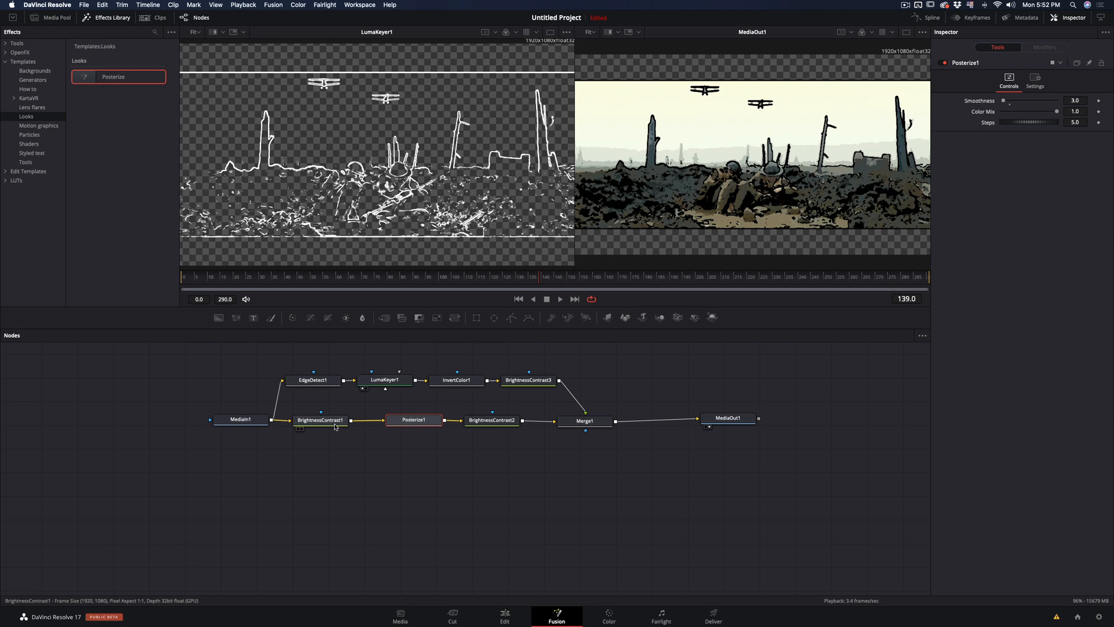
click(321, 419)
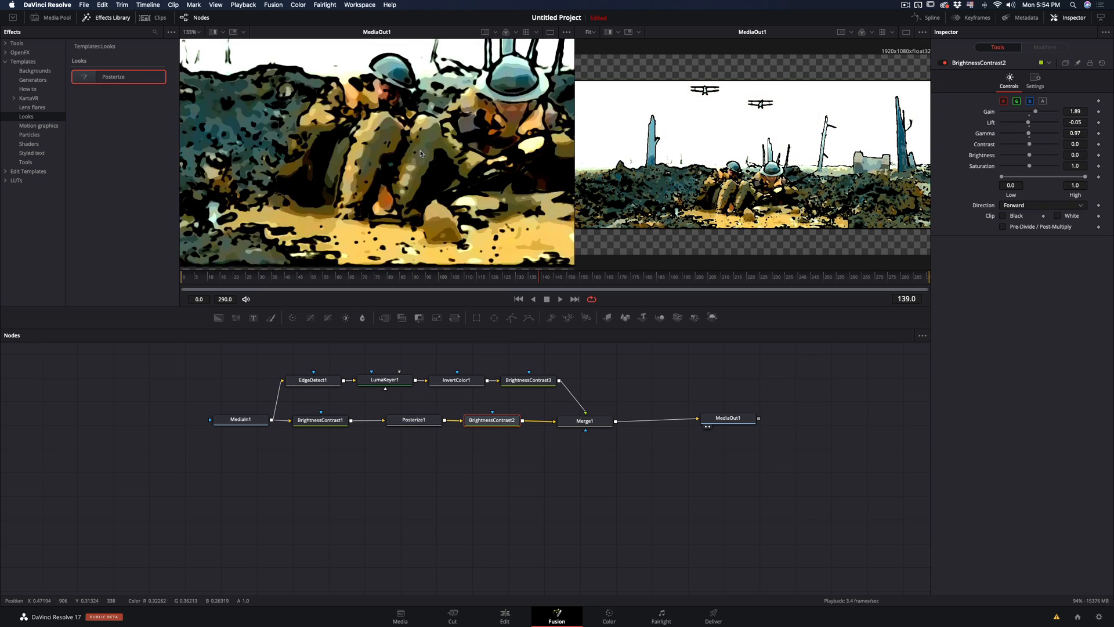
Insert BrightnessContrast4 before EdgeDetect1 and darken its input with gamma and lift
click(313, 379)
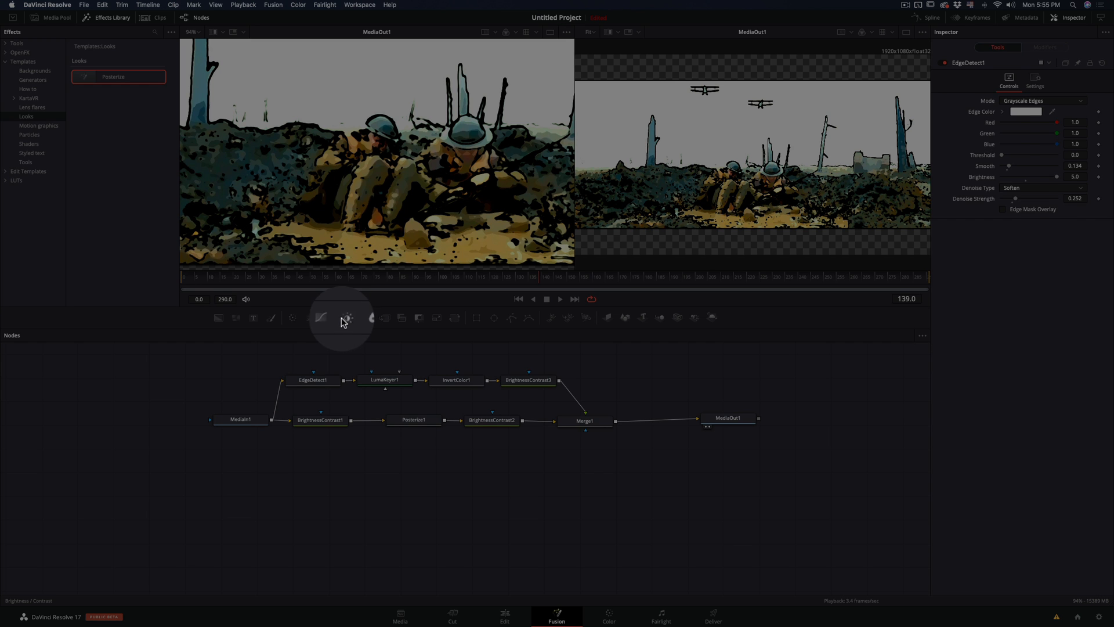
click(344, 322)
drag(230, 354, 284, 397)
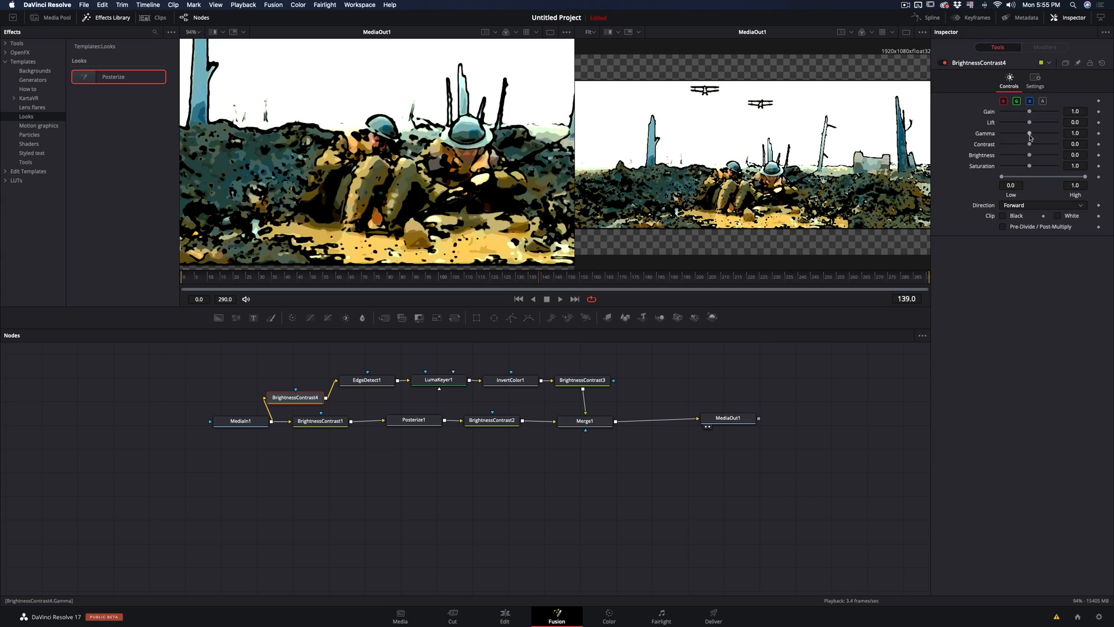
drag(986, 156, 961, 141)
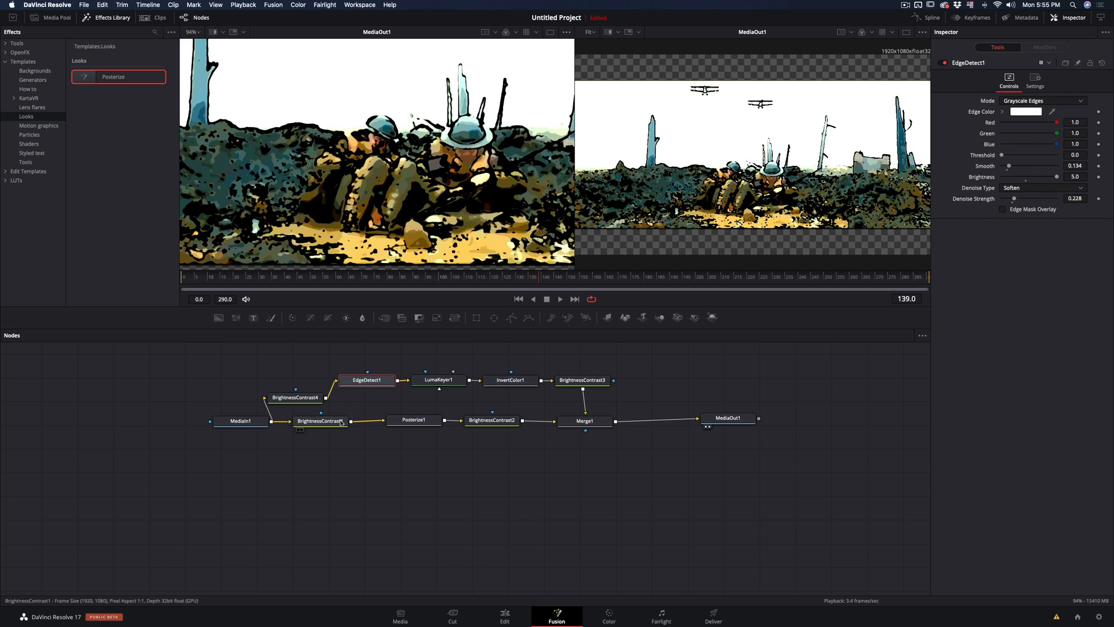
Boost BrightnessContrast1 contrast and saturation, preview frame 126, and go to the Color page
click(321, 421)
drag(521, 279, 505, 280)
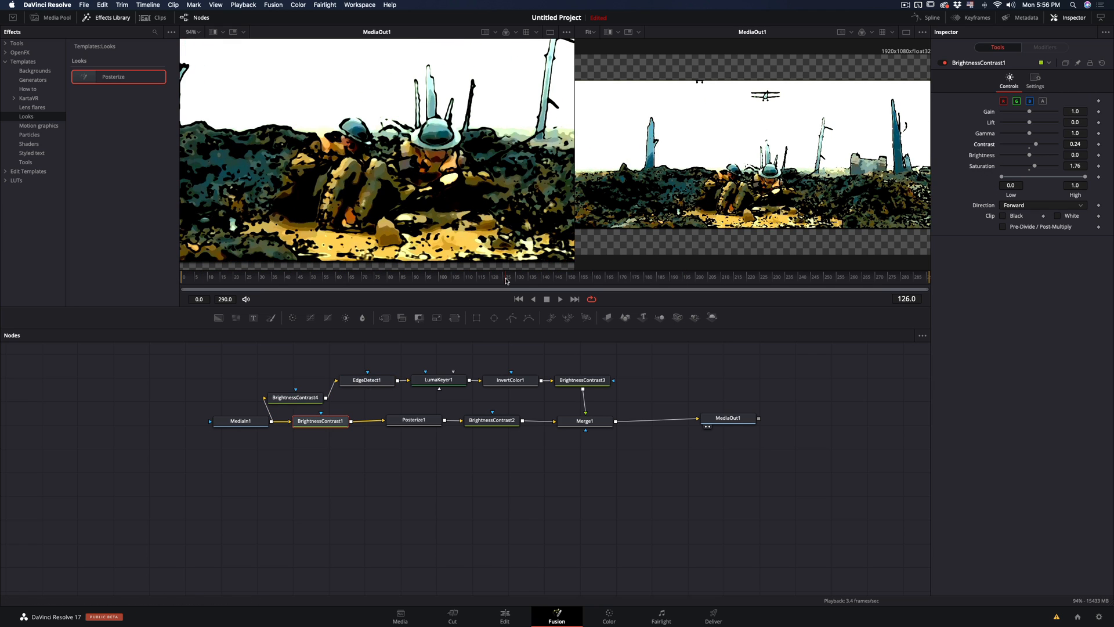
key(shift+6)
Shift the Gain colour wheel toward yellow for a warm grade
drag(258, 510, 252, 512)
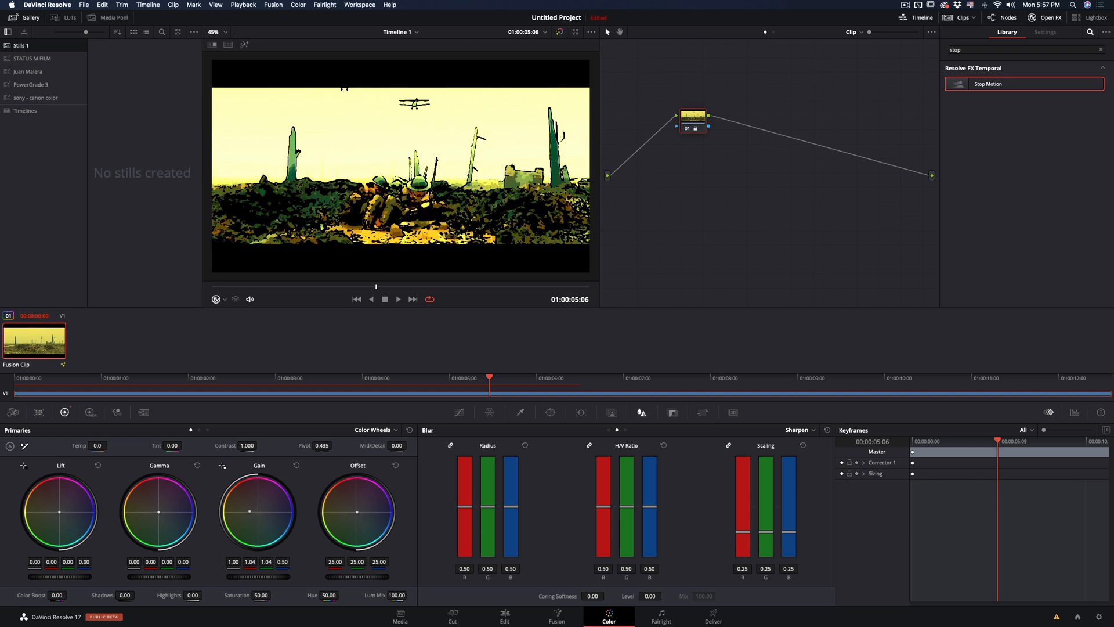